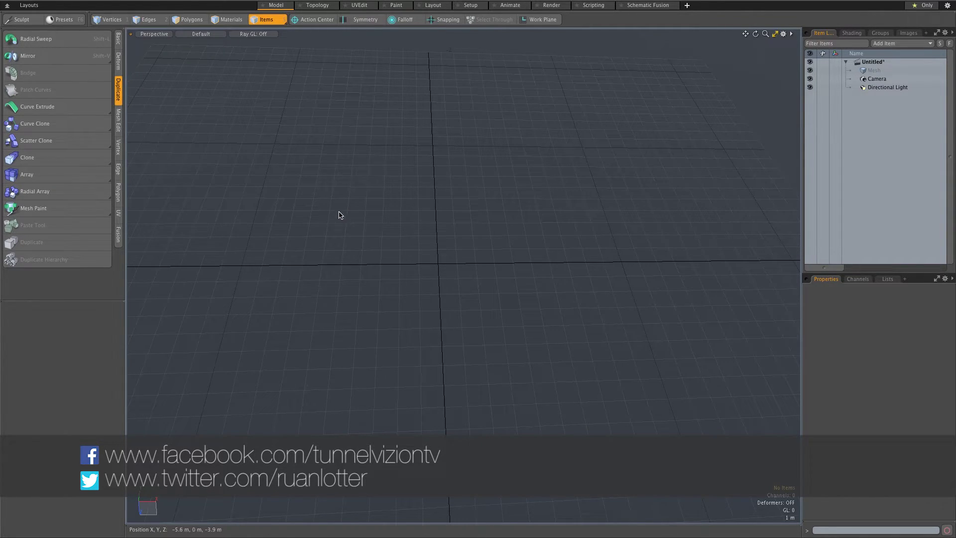
Step: Add a backdrop item to the scene
key(ctrl)
alt+drag(451, 285, 328, 248)
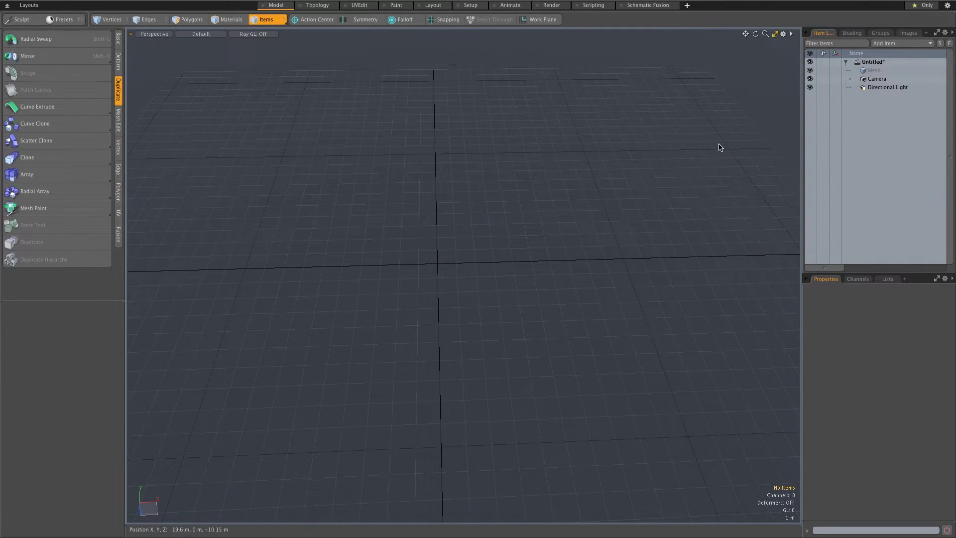
click(897, 43)
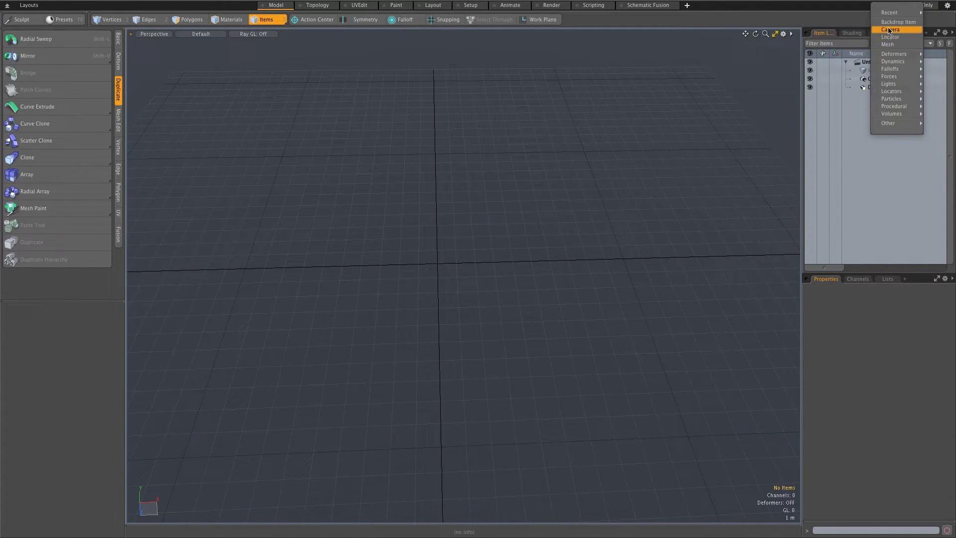
click(895, 23)
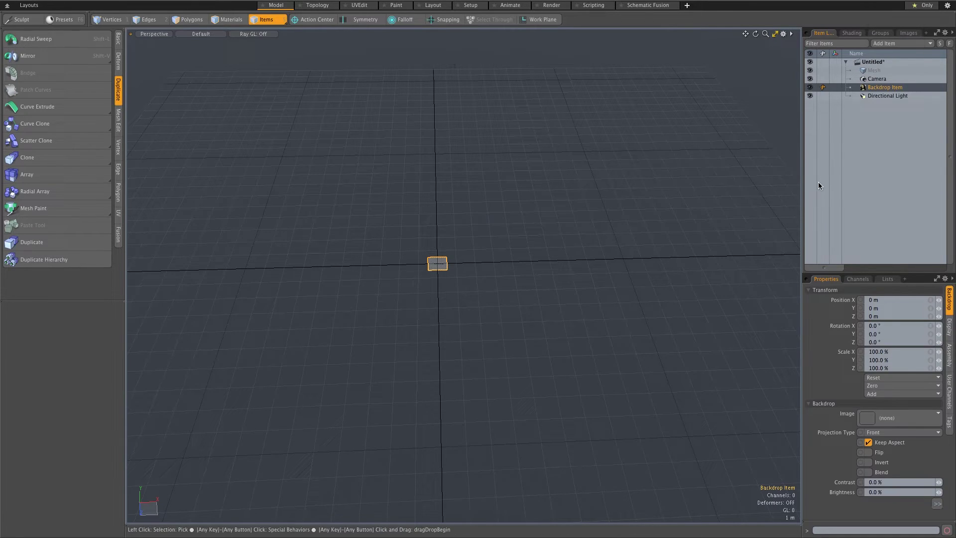
Step: Load Burgundy-Wine-Glass.jpg as the backdrop's image and return to the backdrop's settings
click(912, 421)
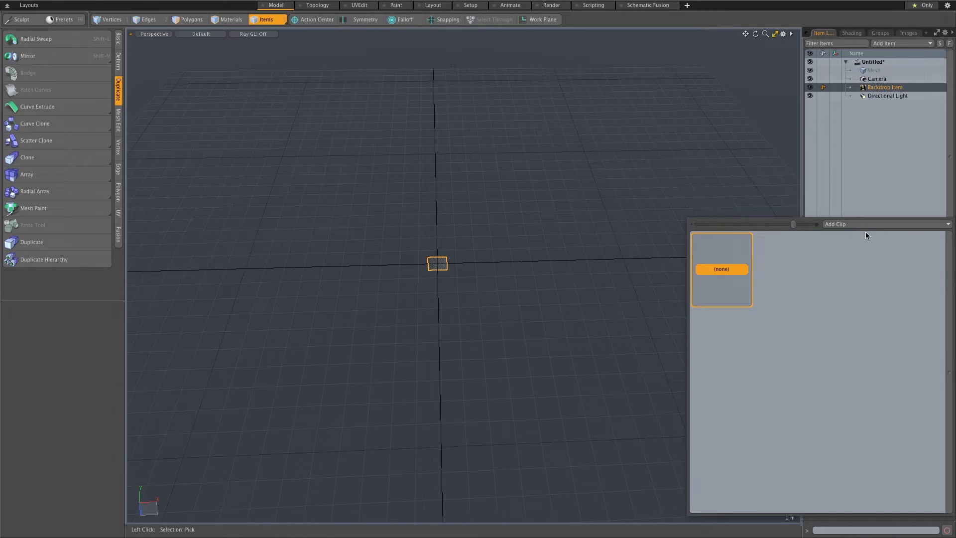
click(838, 225)
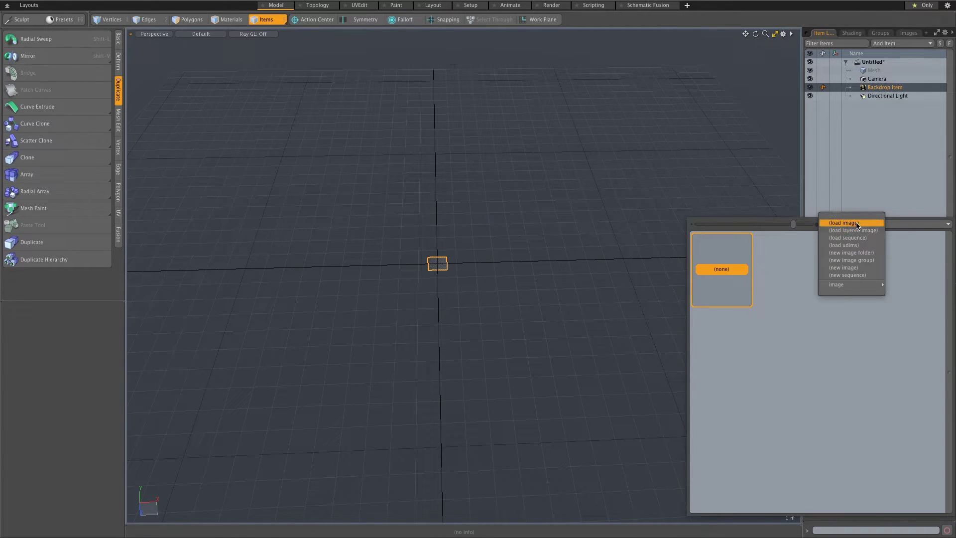
click(857, 226)
click(398, 86)
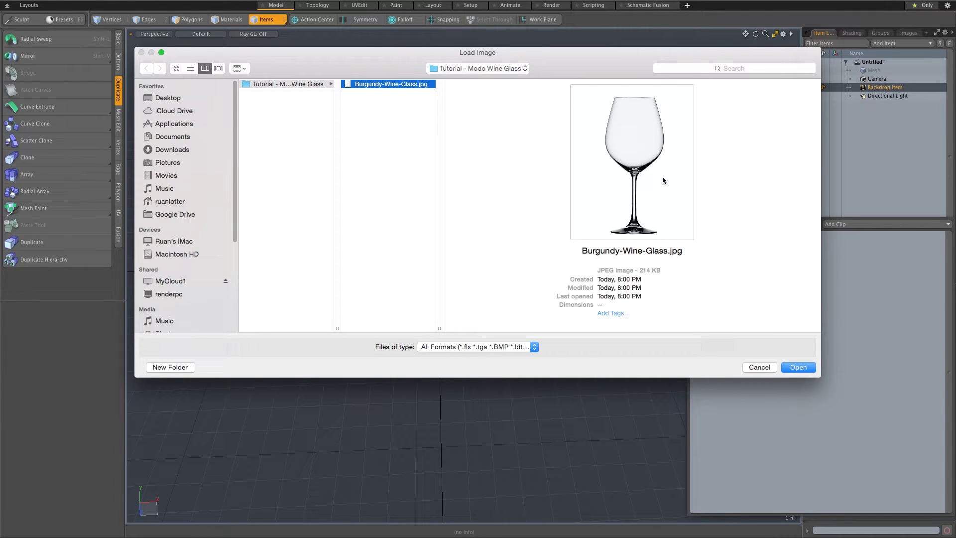
click(798, 368)
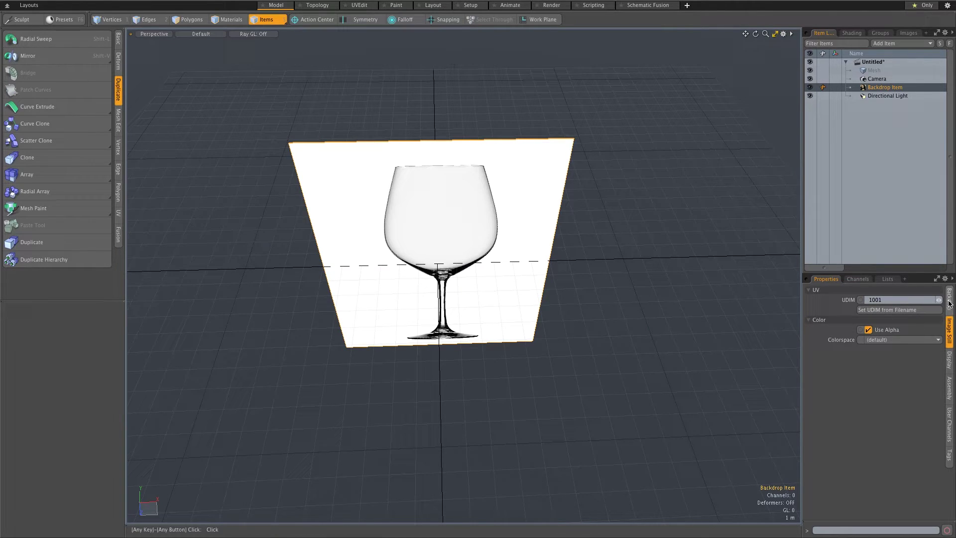
click(950, 299)
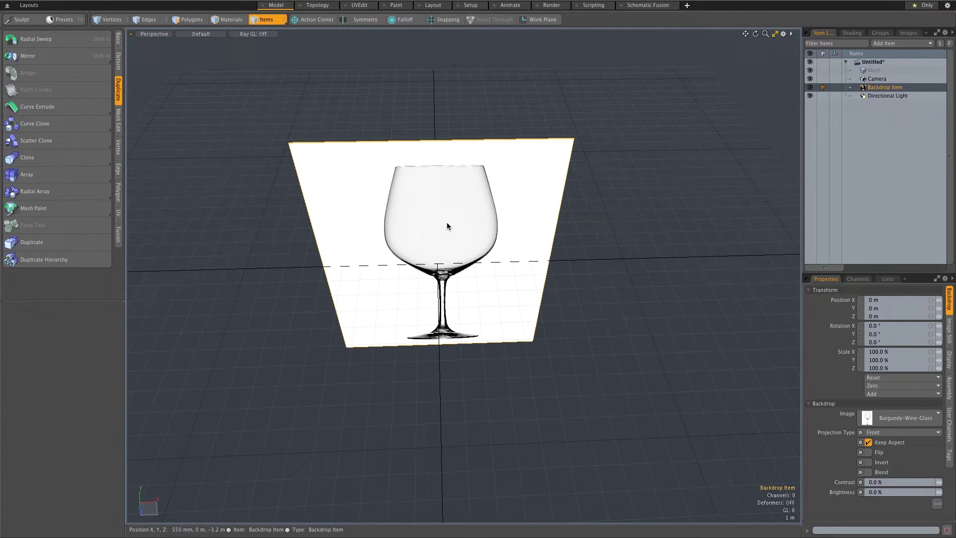
Step: Switch to the Front view and set the backdrop's transparency to 80%
key(ctrl+space)
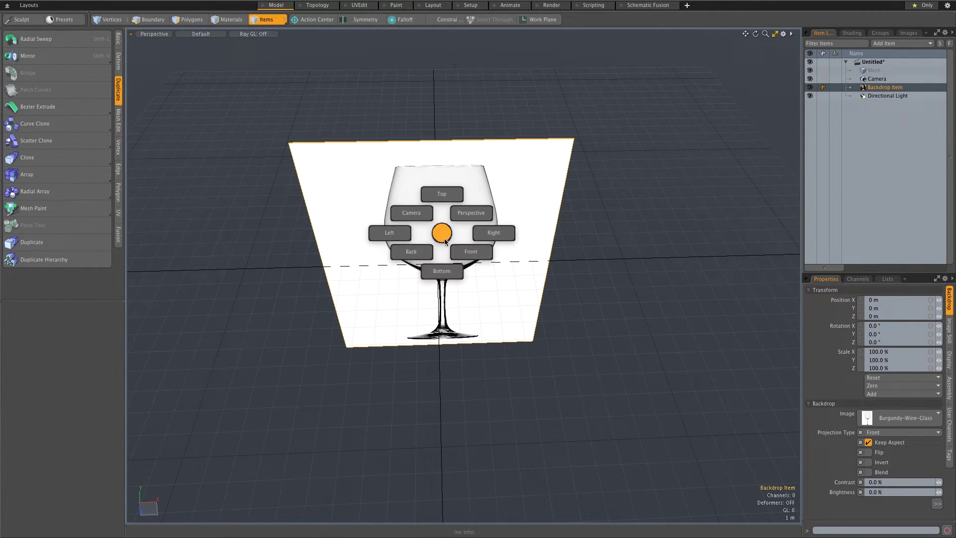
click(469, 252)
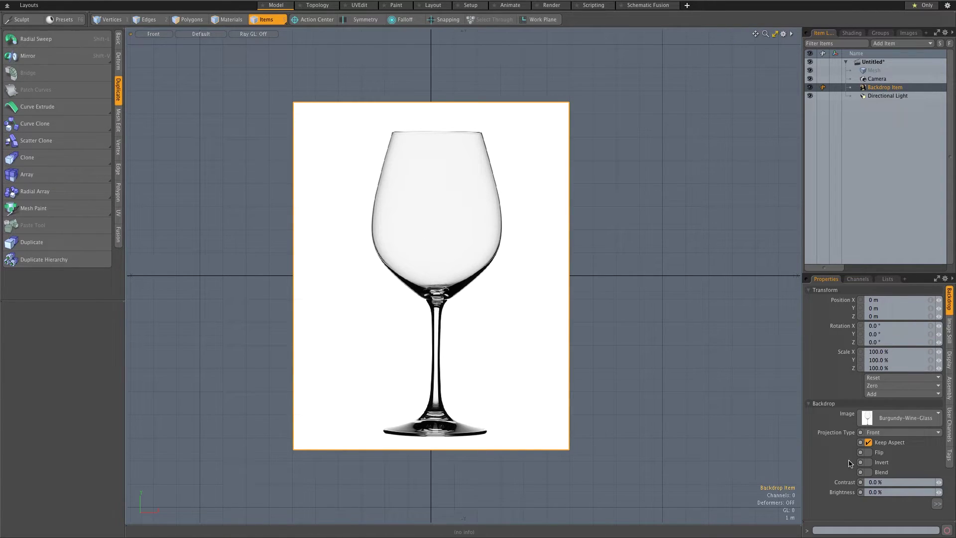
click(937, 504)
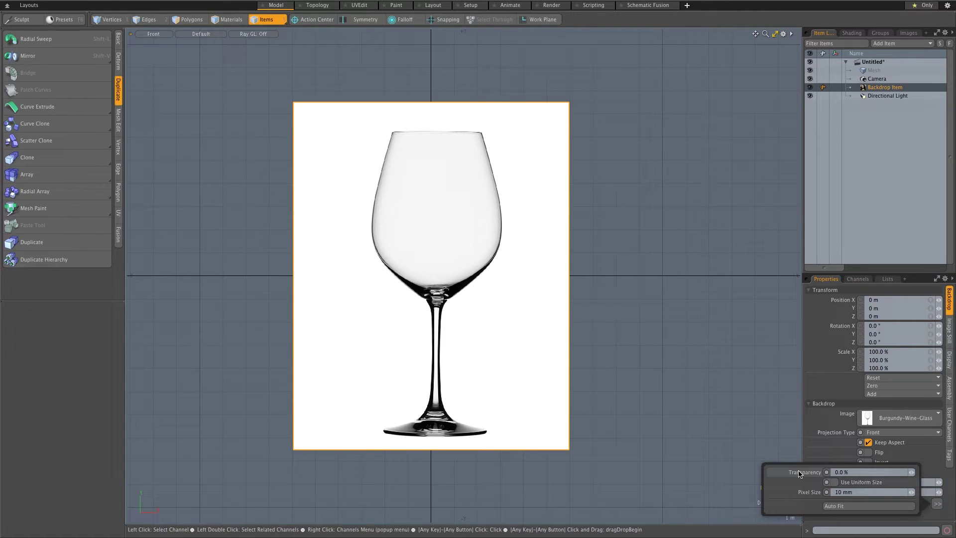
click(856, 472)
text(80)
key(Return)
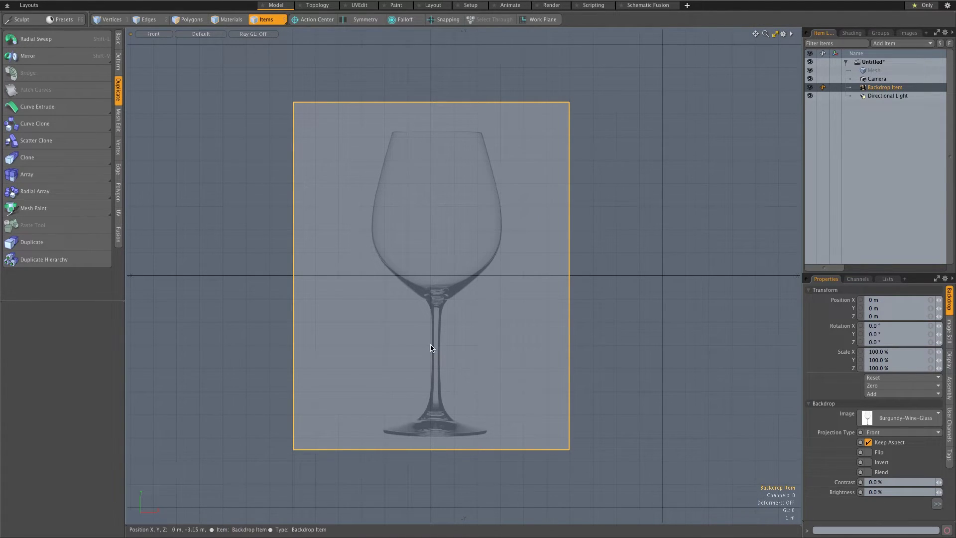
Step: Move the backdrop to X -200 mm so the glass stem is centred on the vertical axis
key(w)
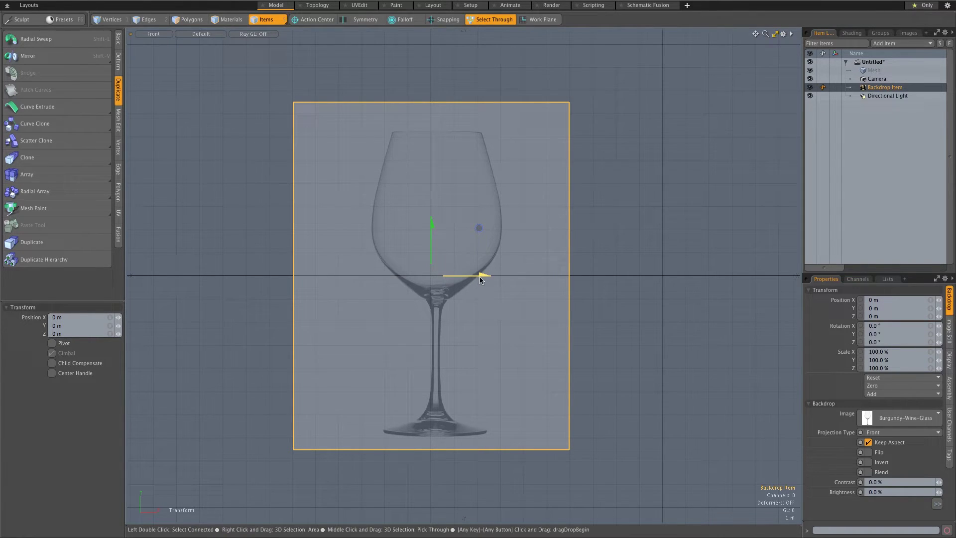
drag(479, 275, 475, 275)
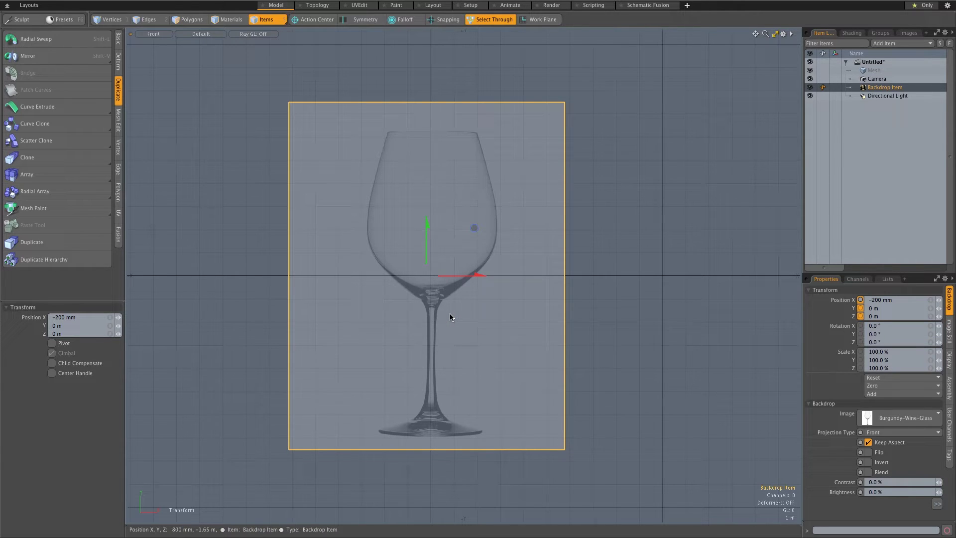
key(space)
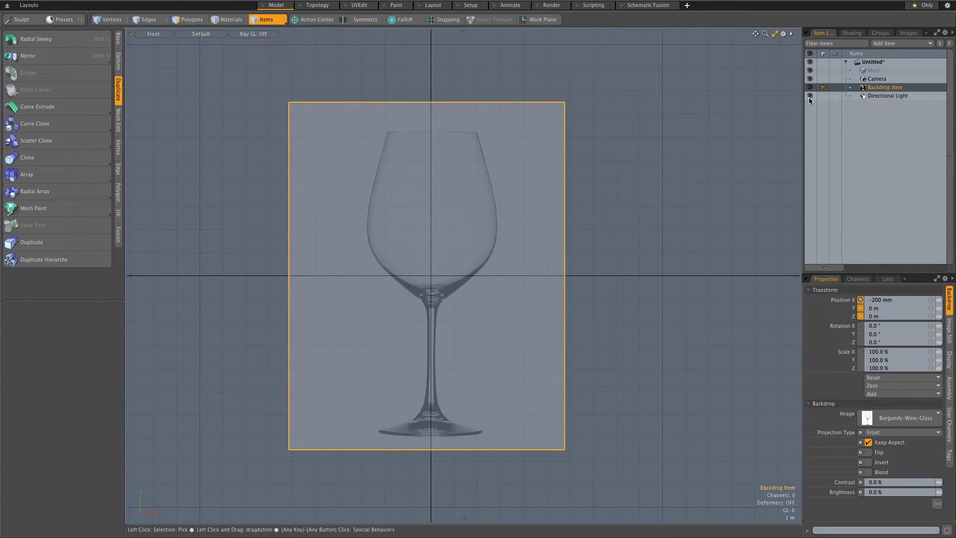
Step: On the Mesh item, trace the underside and outer edge of the glass's foot from the centre axis with an open Bezier curve
click(875, 72)
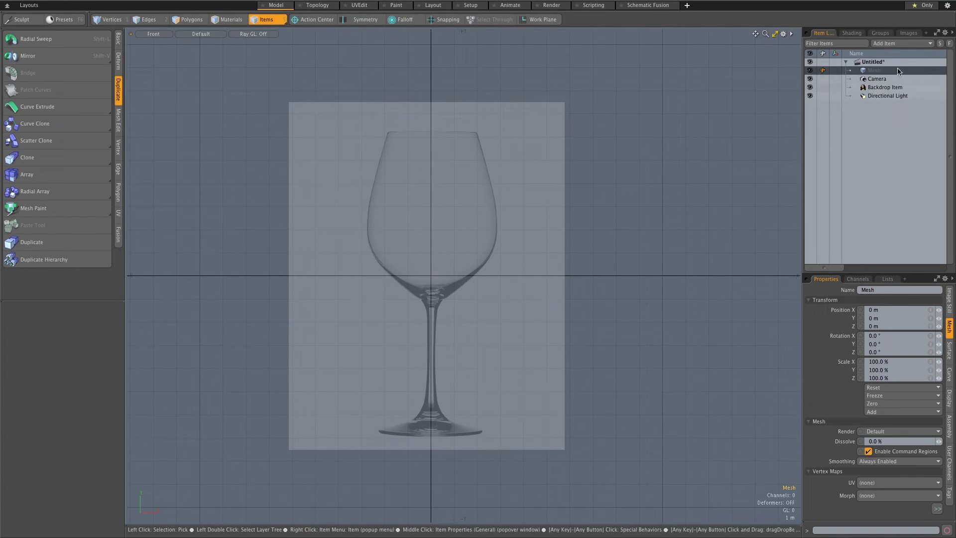
click(118, 41)
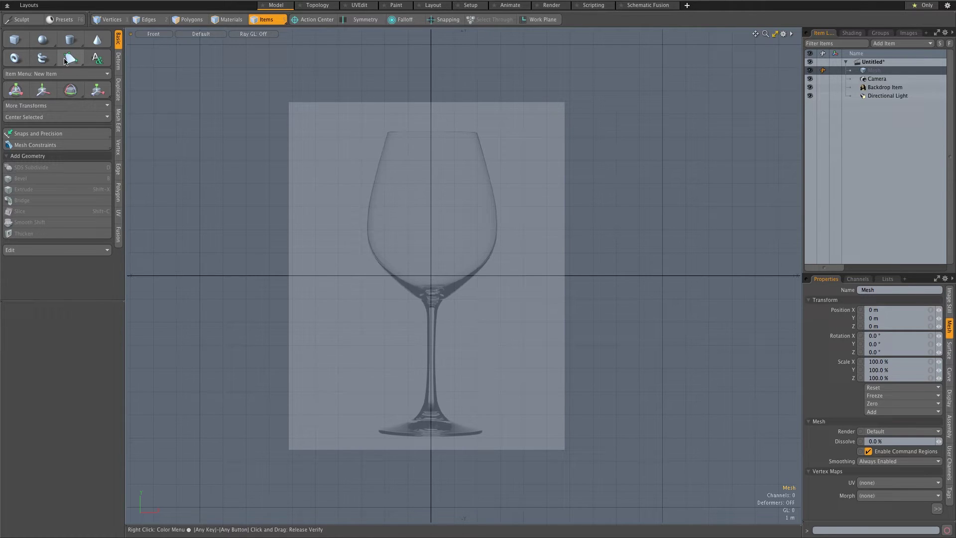
click(69, 60)
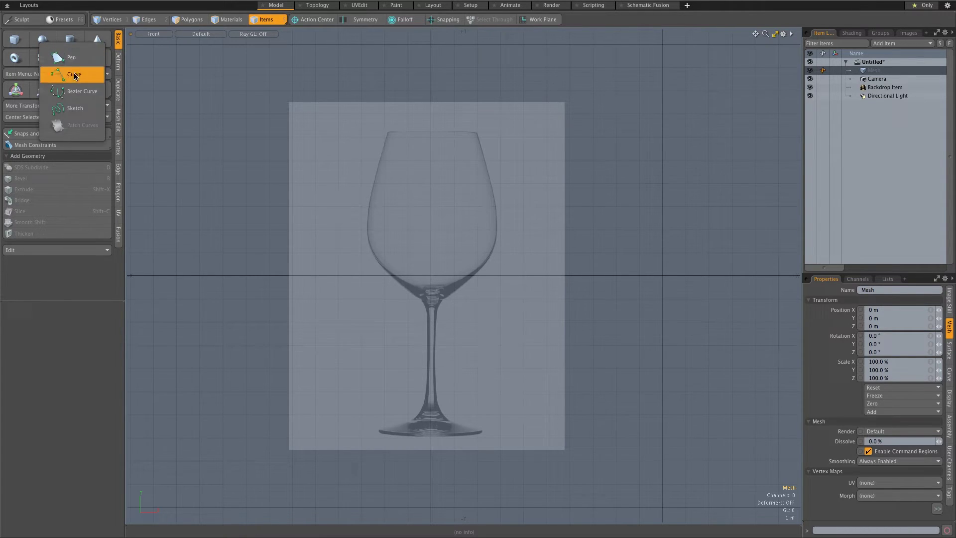
click(87, 96)
ctrl+alt+drag(434, 371, 504, 376)
alt+drag(450, 393, 470, 364)
alt+drag(426, 293, 429, 306)
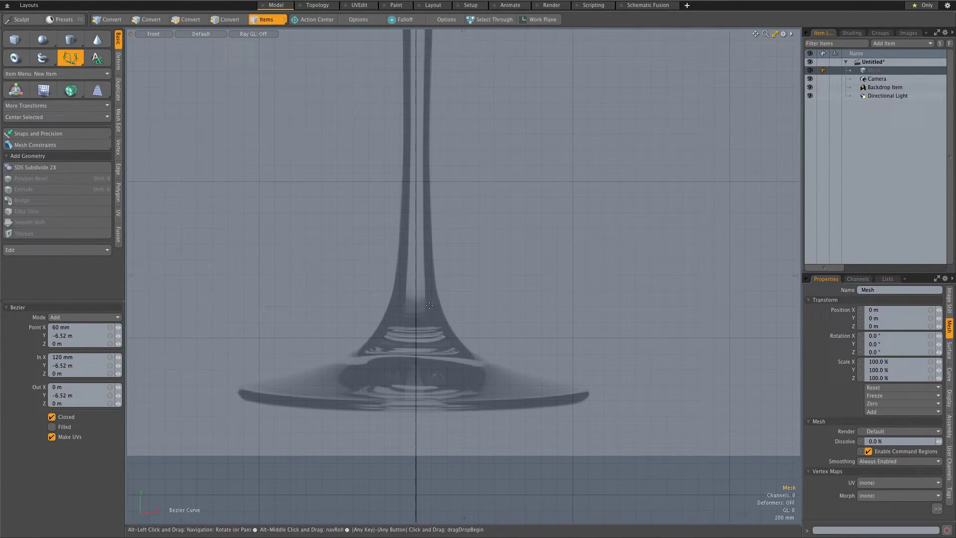
click(416, 411)
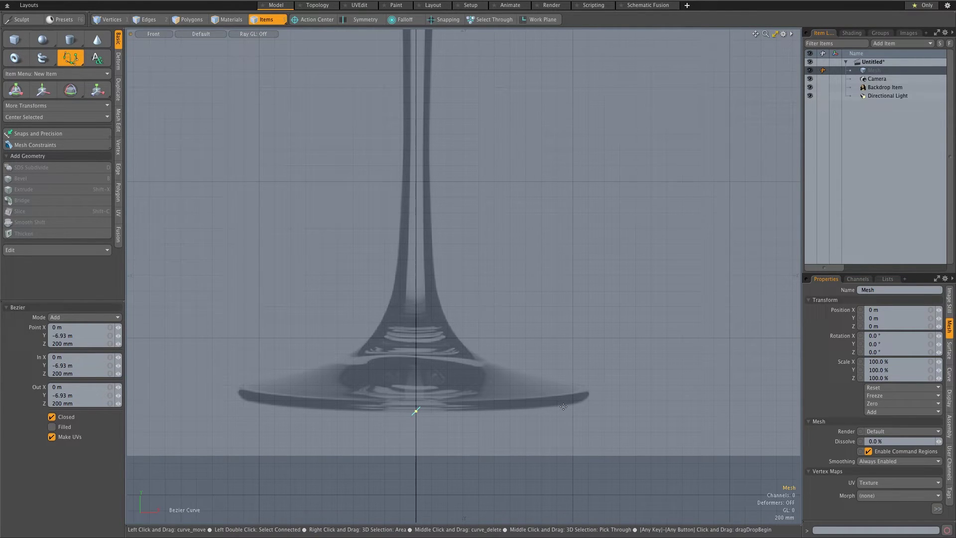
drag(564, 406, 546, 378)
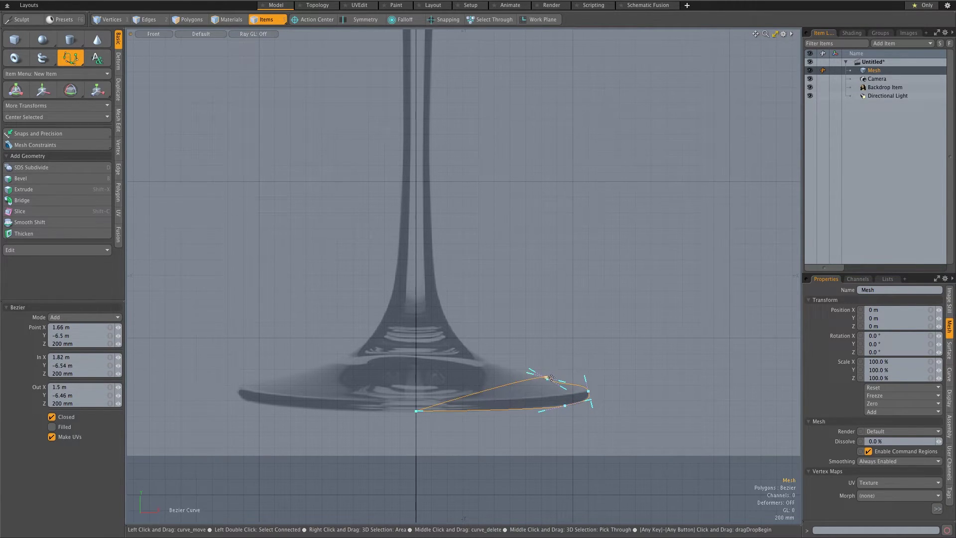
click(52, 417)
Step: Continue the Bezier curve over the foot's upper slope and up the outer side of the stem
click(530, 372)
click(434, 275)
drag(432, 244, 464, 387)
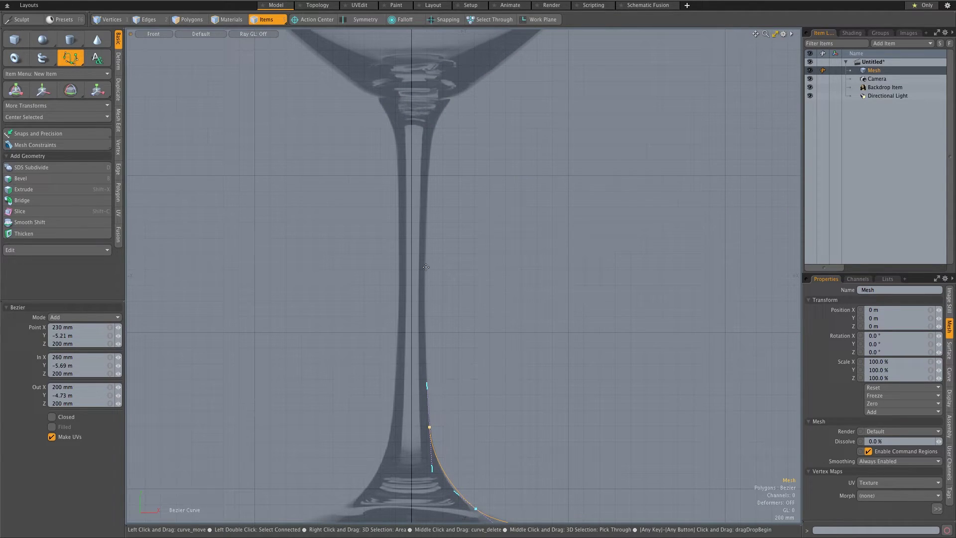
click(426, 267)
alt+shift+drag(433, 235, 433, 339)
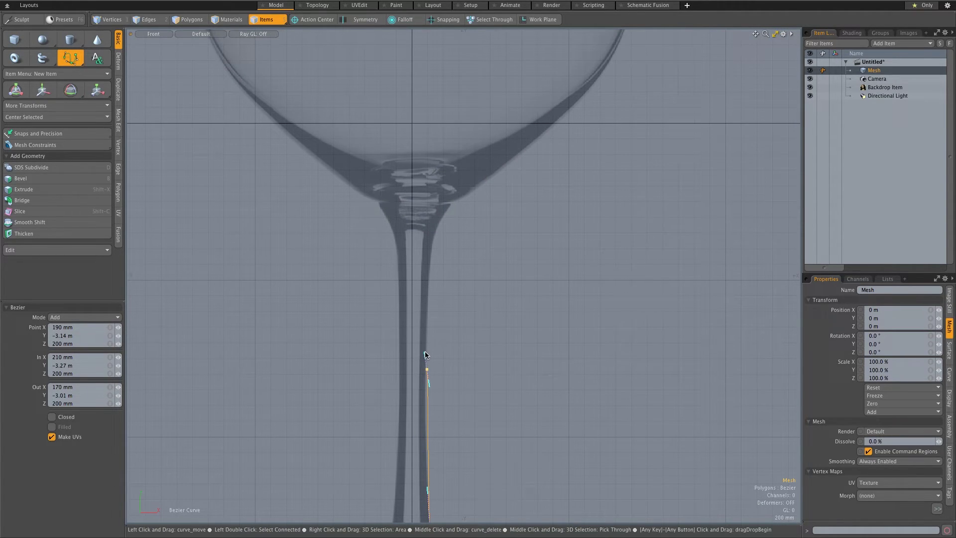
Step: Extend the curve from the top of the stem along the bowl's outer profile up to the rim
mouse_move(458, 251)
alt+shift+mouse_down()
mouse_move(446, 312)
mouse_move(442, 266)
mouse_move(452, 254)
alt+shift+mouse_up()
mouse_move(508, 241)
alt+shift+mouse_down()
mouse_move(473, 288)
mouse_move(492, 246)
alt+shift+mouse_up()
alt+shift+drag(545, 218, 468, 310)
drag(491, 247, 509, 205)
alt+shift+drag(544, 198, 510, 259)
alt+shift+drag(466, 115, 421, 156)
alt+shift+drag(439, 76, 450, 229)
drag(401, 190, 400, 182)
click(389, 142)
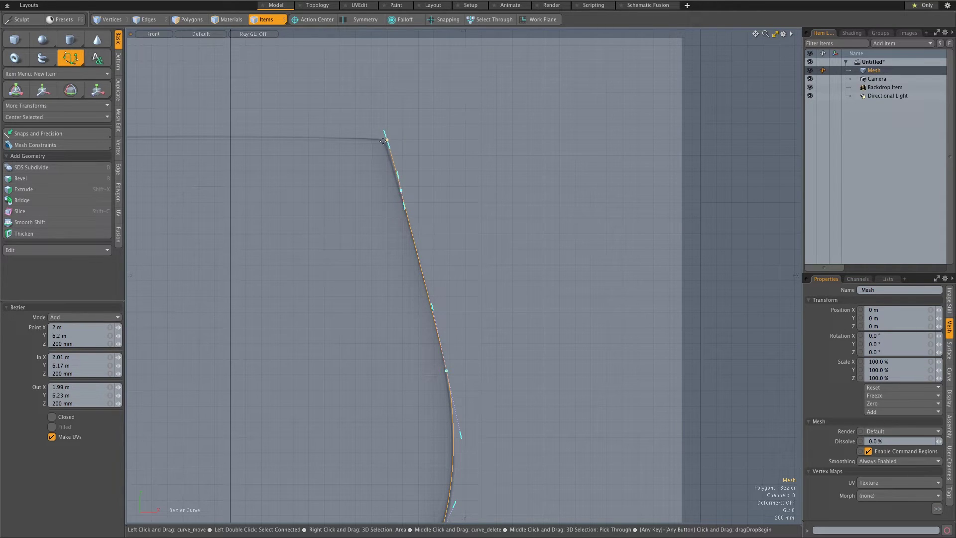
Step: Turn the curve over the rim and trace the bowl's inner wall down to the bowl's floor near the centre axis
drag(381, 143, 376, 150)
mouse_move(414, 282)
mouse_down()
mouse_move(419, 296)
mouse_move(420, 286)
mouse_up()
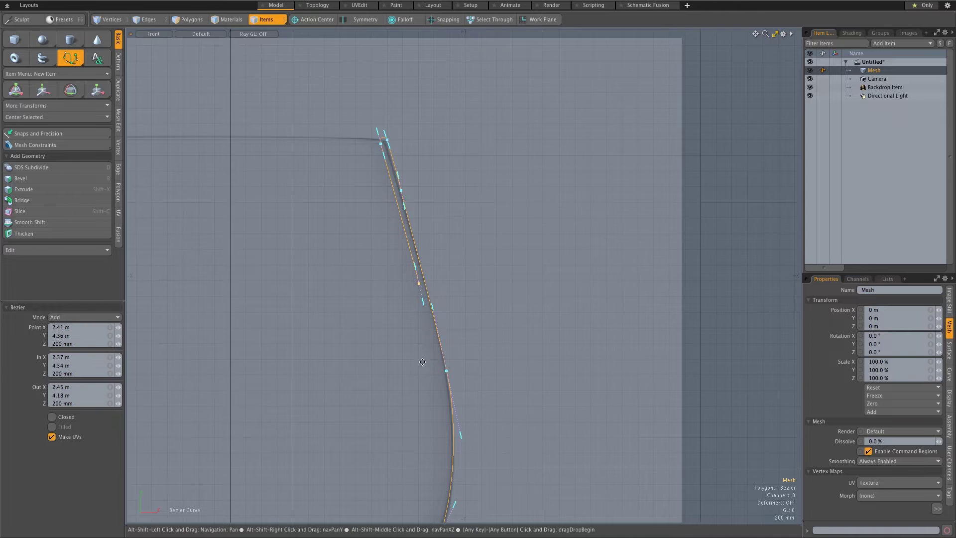
alt+shift+drag(438, 416, 427, 243)
drag(413, 330, 418, 296)
drag(367, 347, 340, 365)
alt+shift+drag(366, 398, 457, 342)
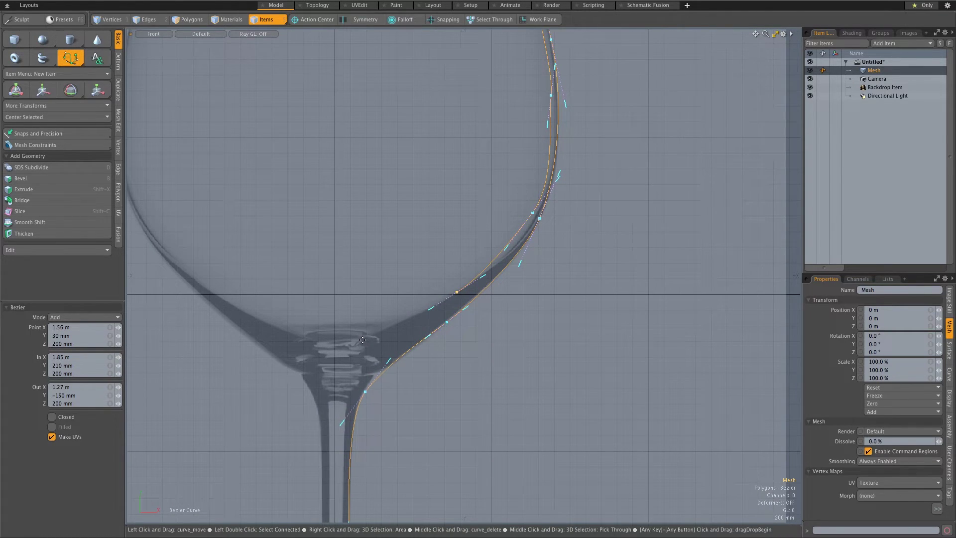
drag(360, 337, 341, 345)
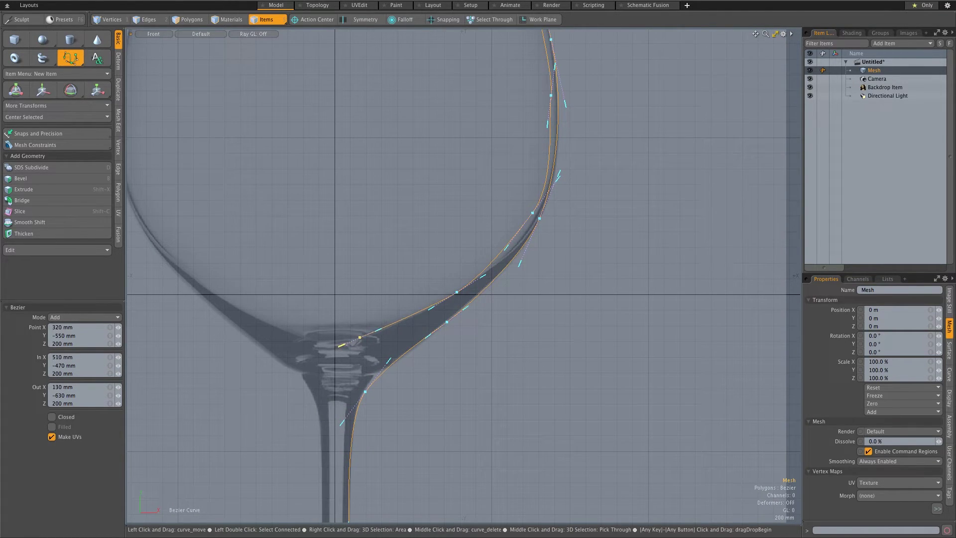
click(340, 342)
Step: Run the curve down the middle of the stem into the foot, placing the last point at about X 22 mm, Y -6.77 m
alt+shift+drag(343, 450, 353, 238)
click(349, 381)
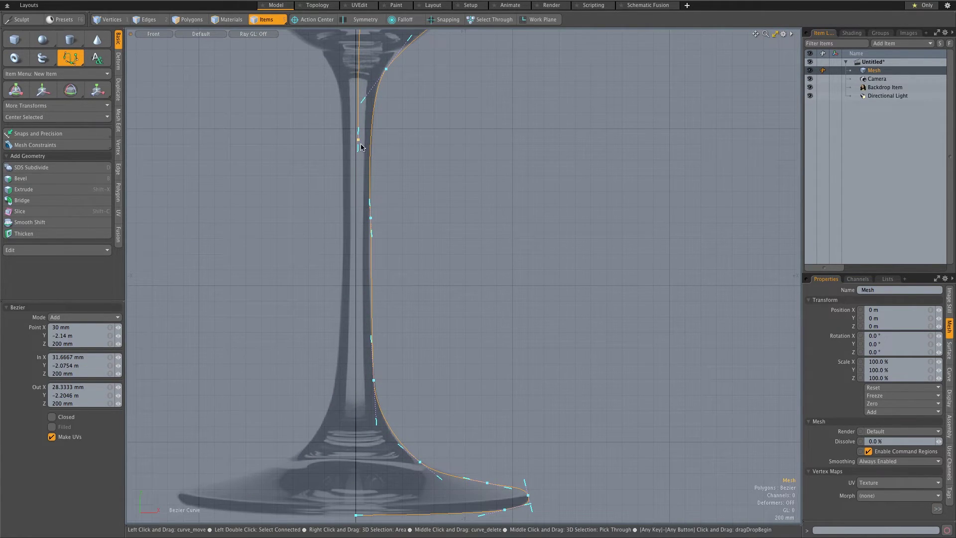
alt+shift+drag(408, 326, 383, 306)
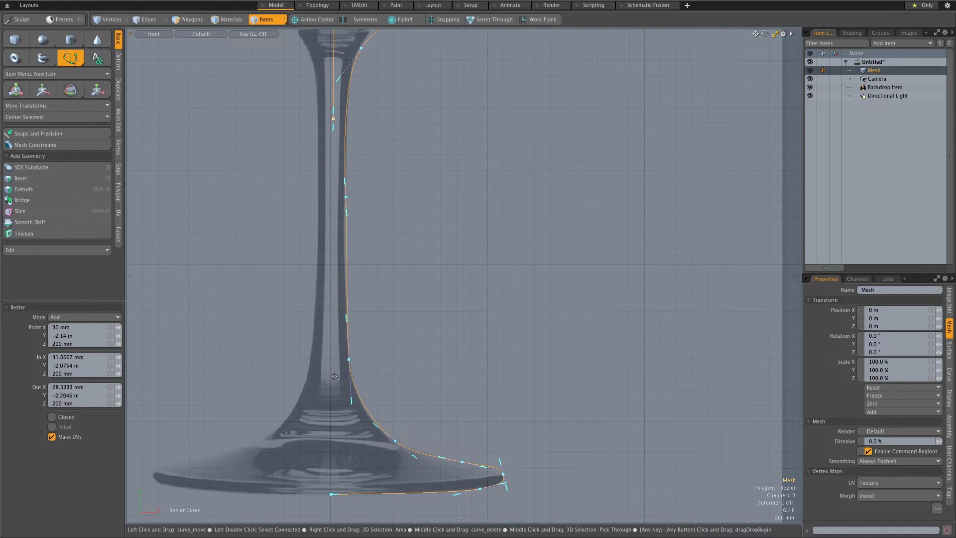
click(333, 376)
alt+shift+drag(334, 375, 344, 337)
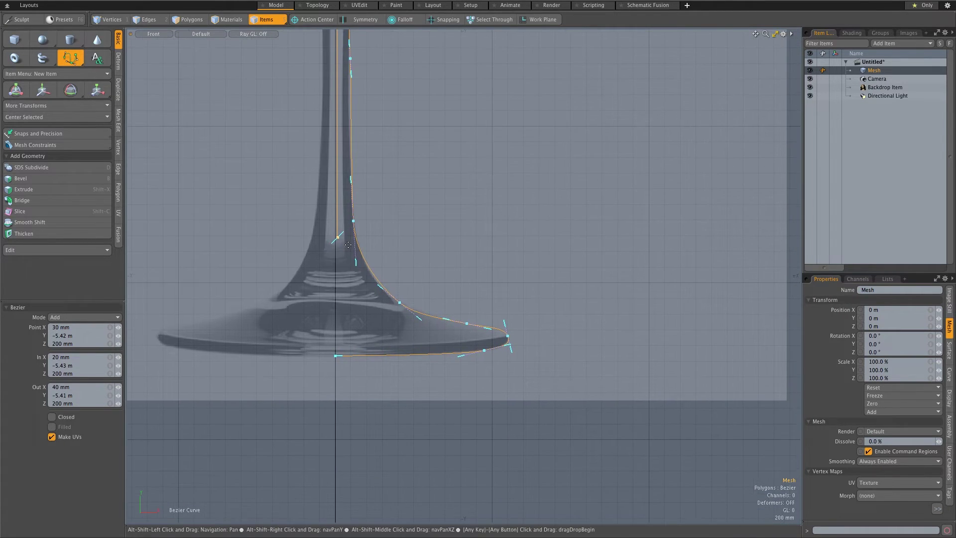
click(340, 342)
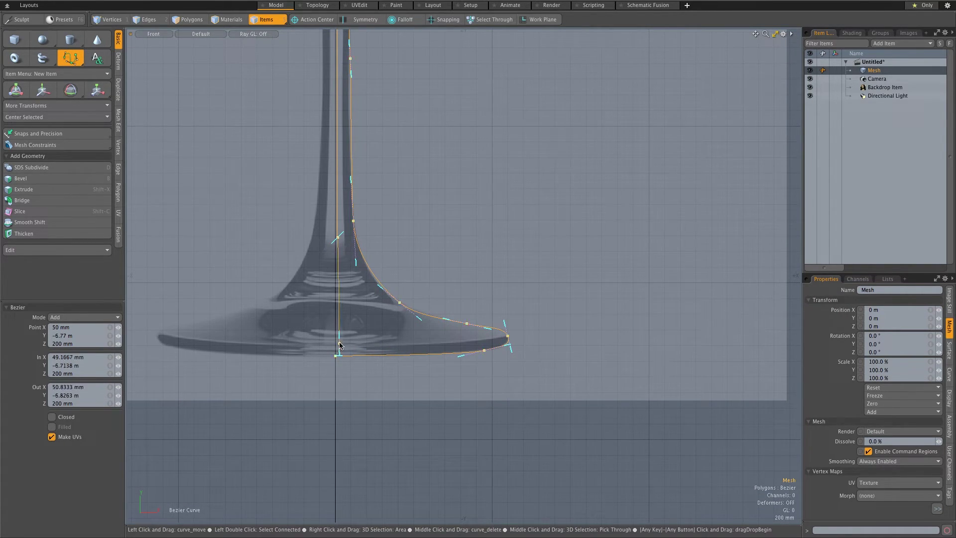
ctrl+alt+drag(340, 341, 431, 307)
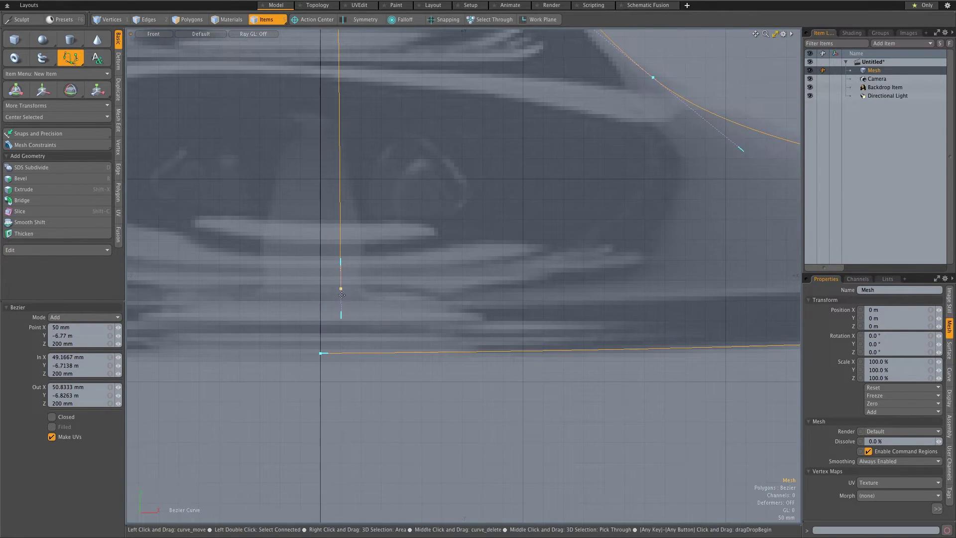
drag(333, 366, 321, 366)
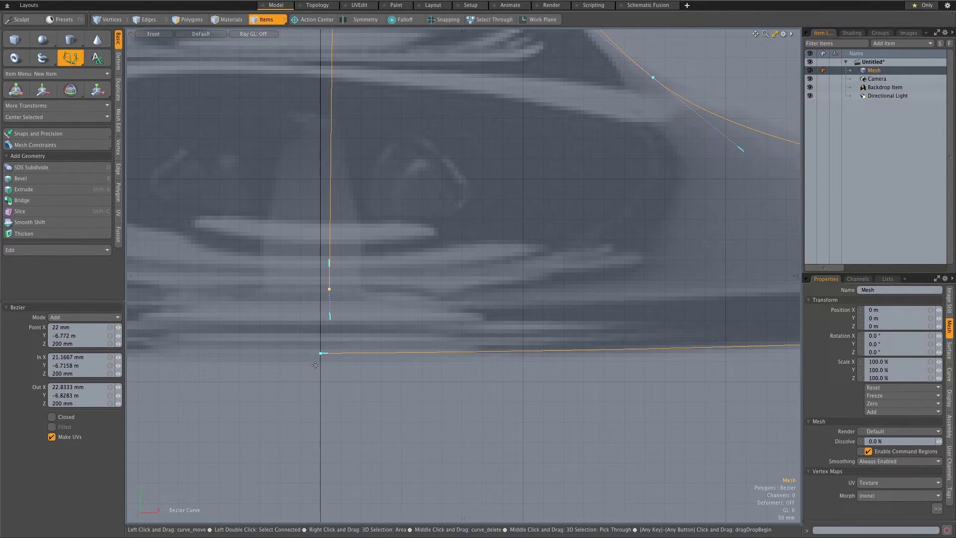
Step: Close the Bezier curve and move its starting point at the foot's base to X 20 mm, Y -6.93 m
alt+shift+drag(369, 315, 419, 318)
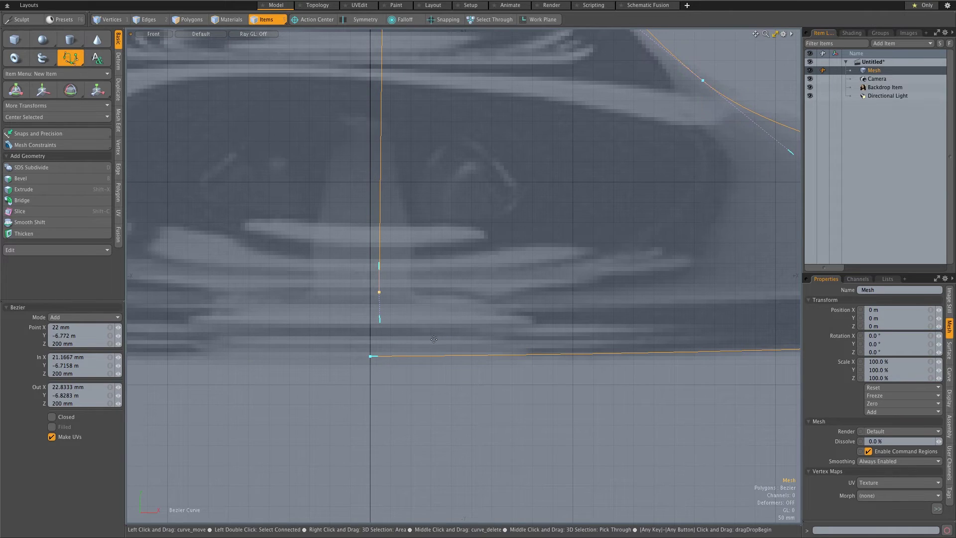
click(59, 419)
drag(370, 359, 379, 354)
scroll(418, 326, down, 2)
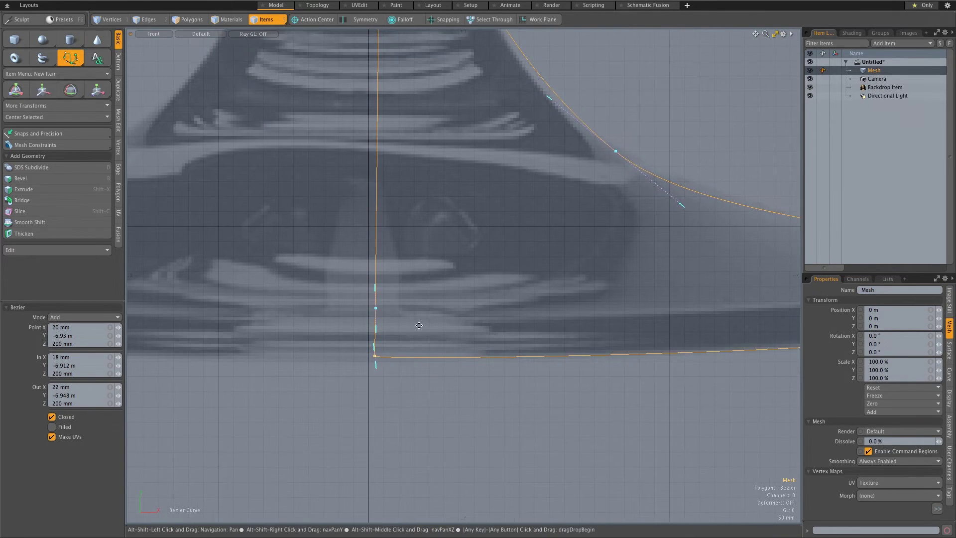
alt+shift+drag(419, 325, 402, 342)
mouse_move(403, 342)
ctrl+alt+mouse_down()
mouse_move(414, 320)
mouse_move(386, 345)
ctrl+alt+mouse_up()
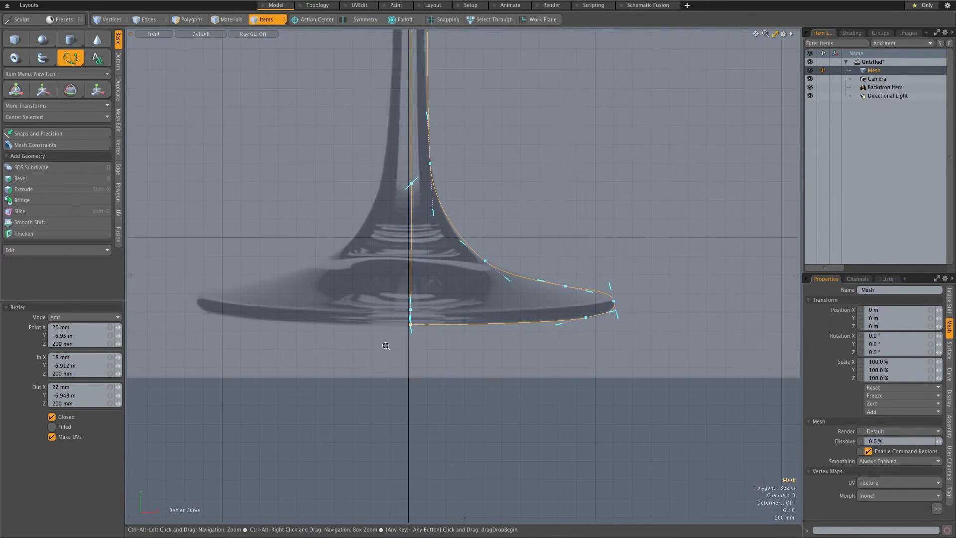
Step: Hide the backdrop reference image so only the traced glass profile shows in the front view
alt+shift+drag(464, 233, 432, 299)
ctrl+alt+drag(433, 299, 396, 329)
alt+shift+drag(466, 210, 439, 364)
ctrl+alt+drag(449, 322, 444, 329)
alt+shift+drag(444, 329, 461, 320)
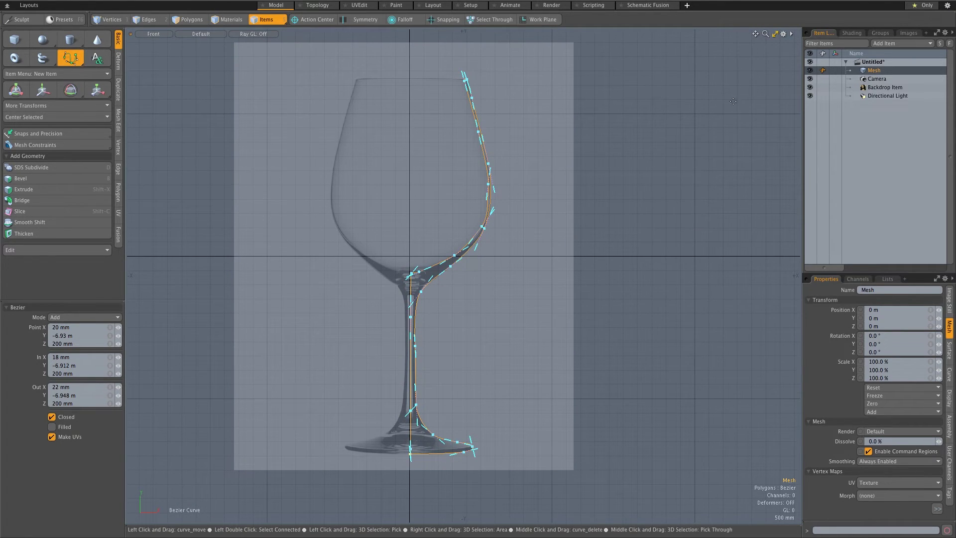
click(810, 87)
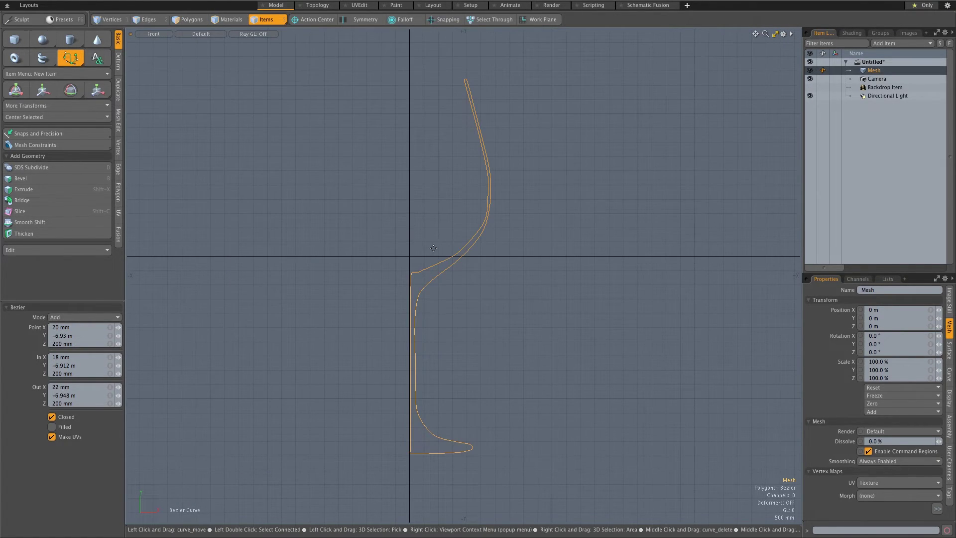
Step: Switch the viewport to the Perspective view and drop the Bezier tool
key(ctrl+space)
click(492, 220)
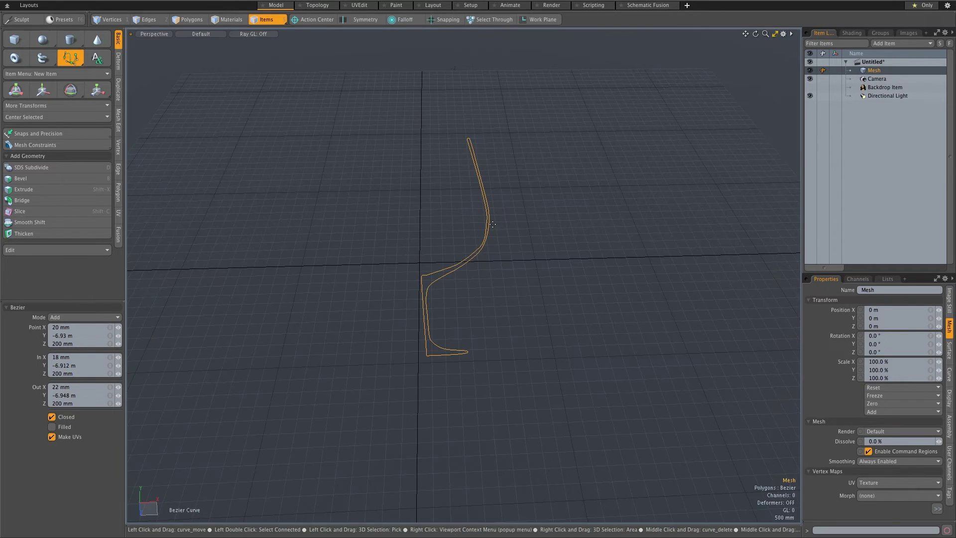
alt+drag(422, 324, 287, 149)
key(space)
Step: Radial Sweep the closed profile 360° around the Y axis, centred on the origin, to form the wine glass
click(118, 90)
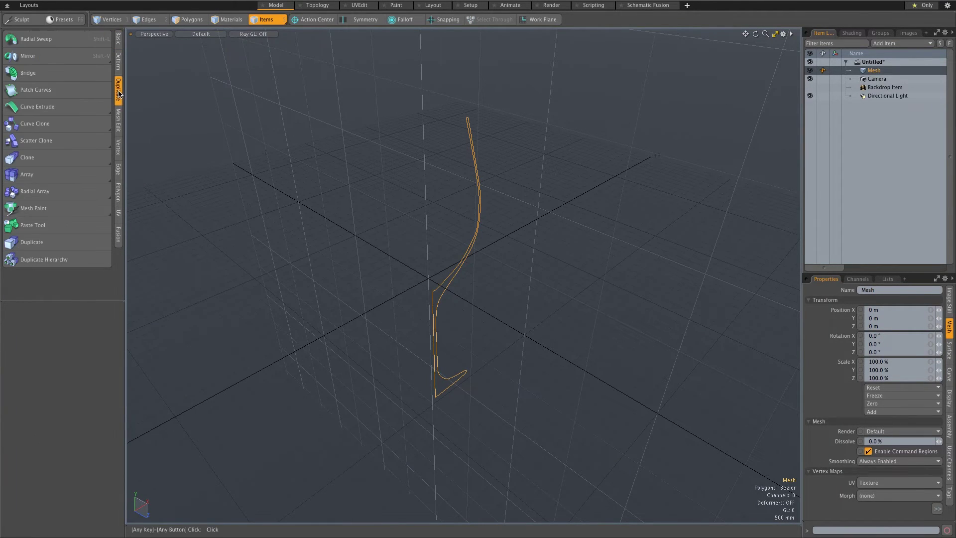
click(60, 42)
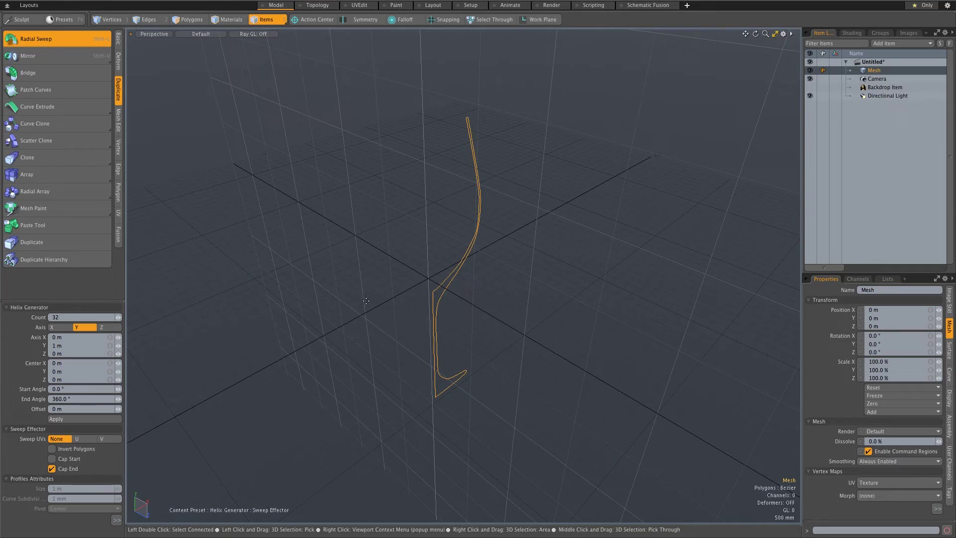
click(377, 323)
alt+drag(496, 350, 484, 300)
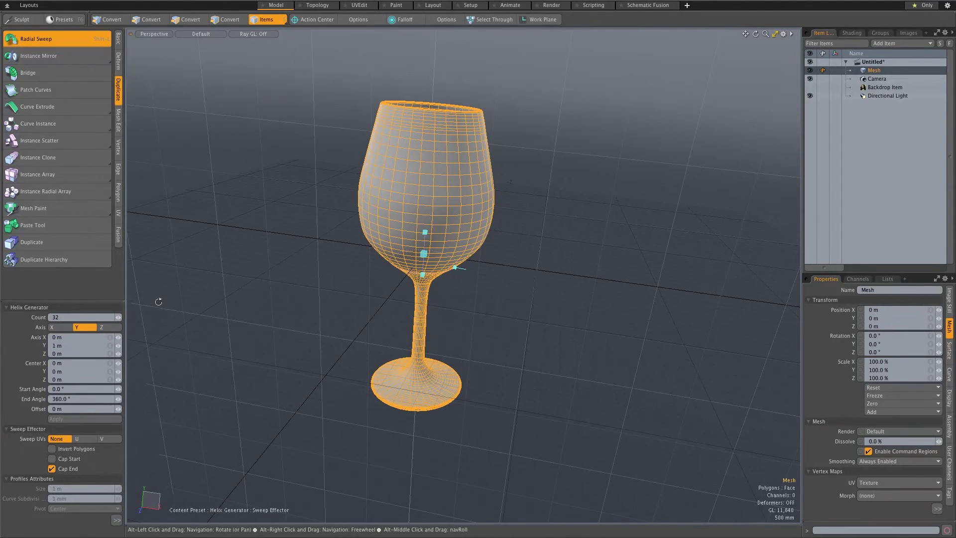
Step: Set the Radial Sweep count to 64 for a smoother glass
drag(118, 321, 19, 317)
text(32)
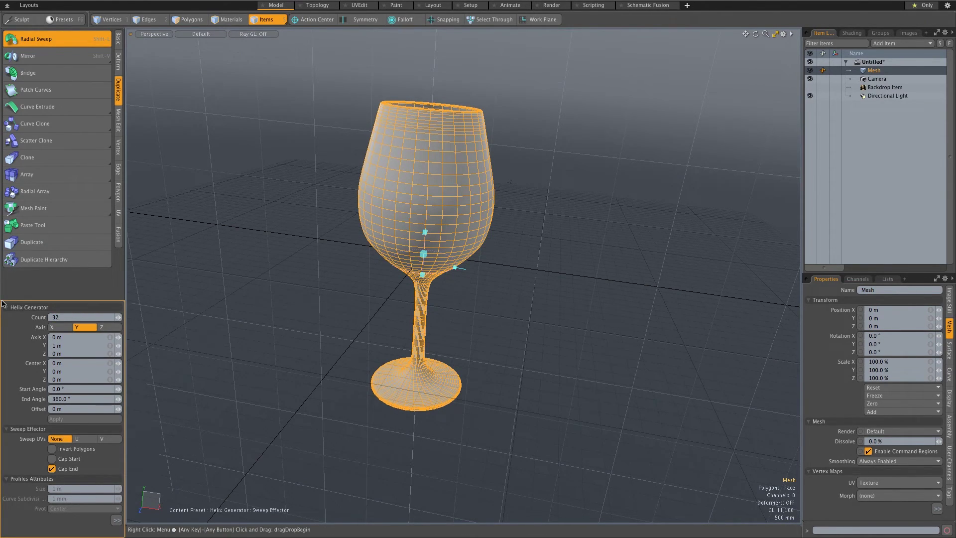
key(Return)
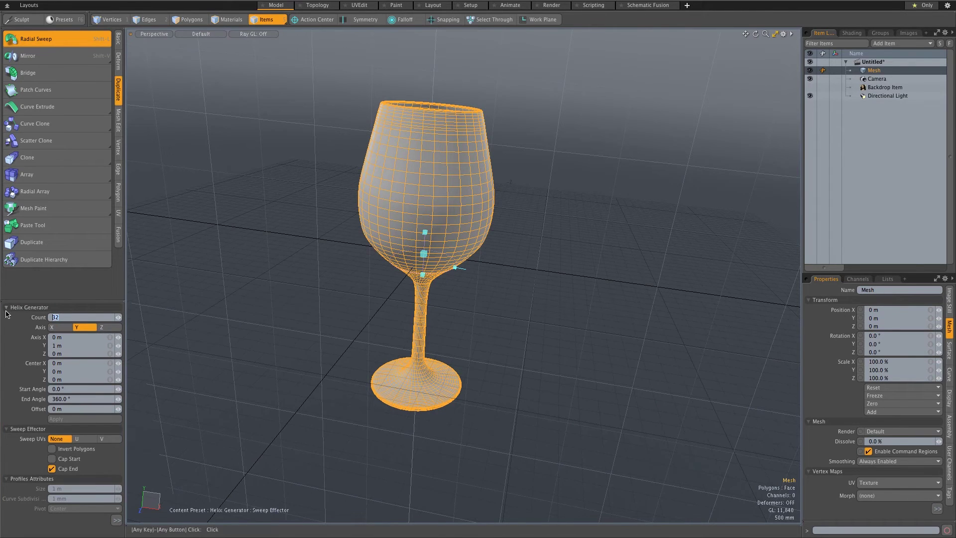
text(64)
key(Return)
mouse_move(379, 304)
alt+mouse_down()
mouse_move(359, 293)
mouse_move(383, 297)
alt+mouse_up()
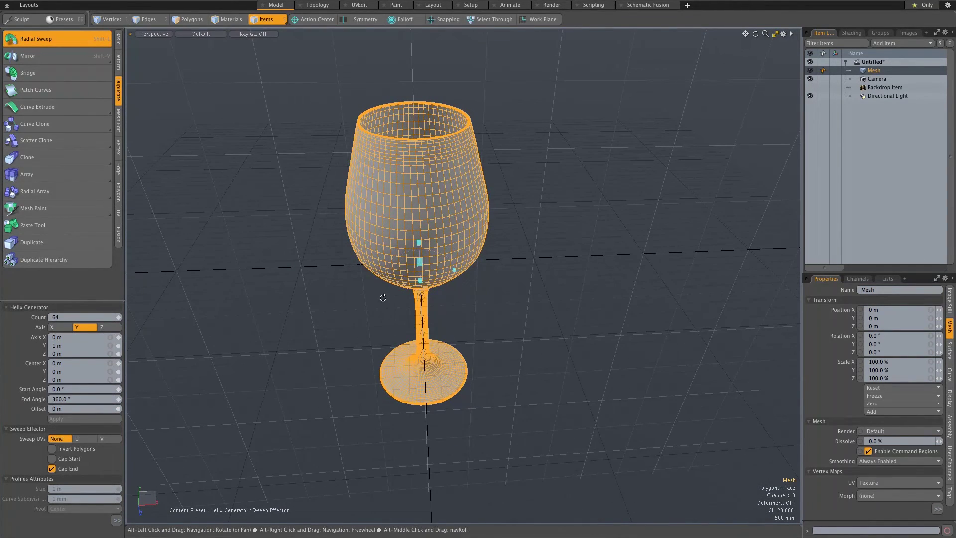
Step: Change to the Render layout, enlarge the 3D view and move the render camera back to frame the whole glass
click(551, 6)
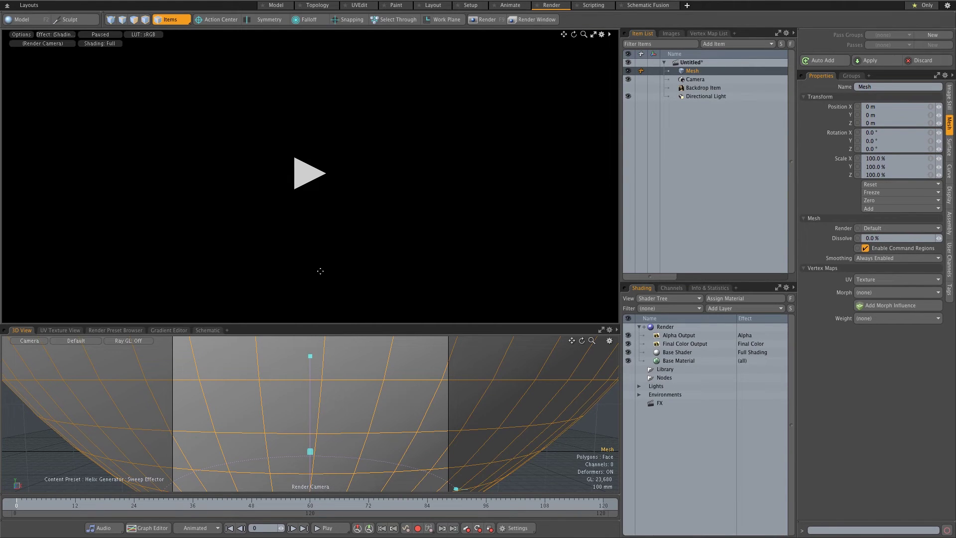
drag(323, 322, 323, 163)
scroll(343, 321, down, 3)
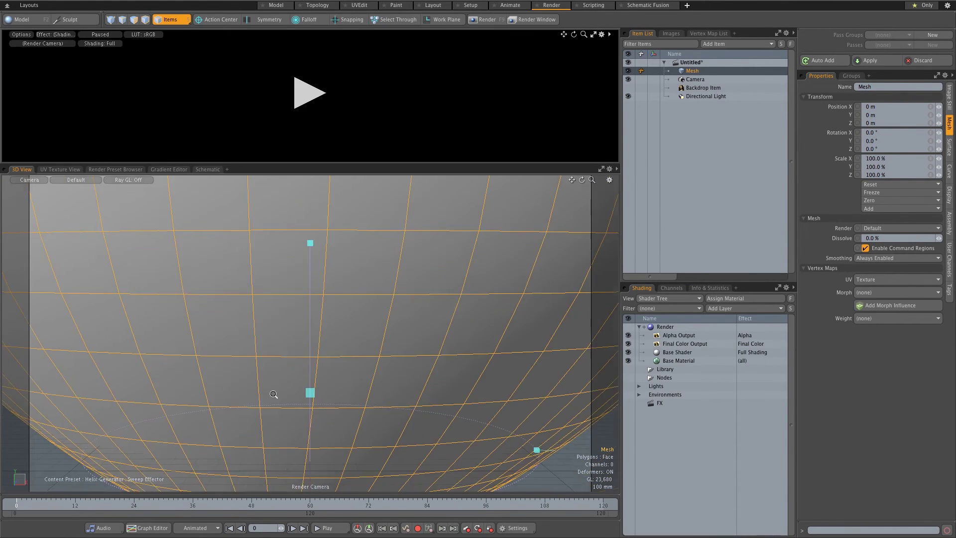
ctrl+alt+drag(343, 321, 334, 322)
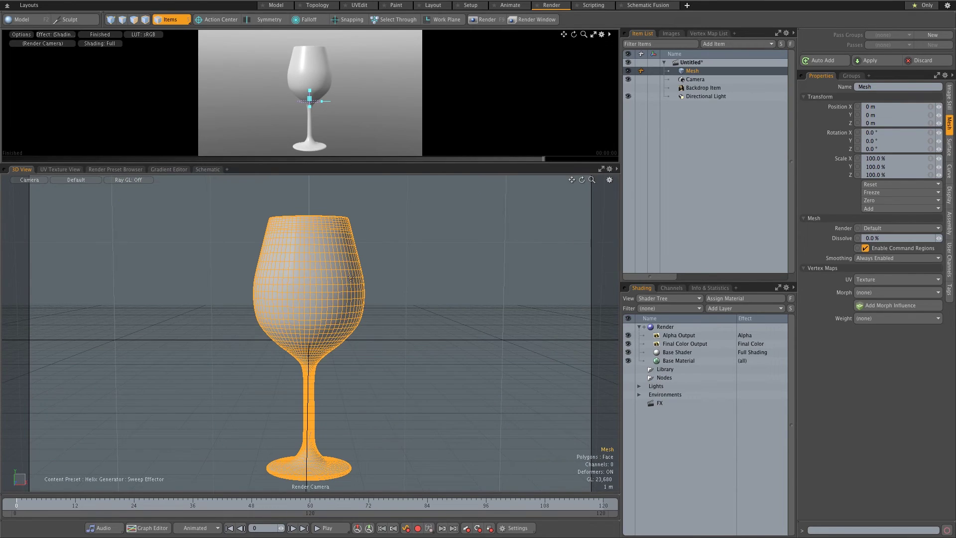
Step: Apply the indoor environment preset Subway Probe 01 to the scene
key(F6)
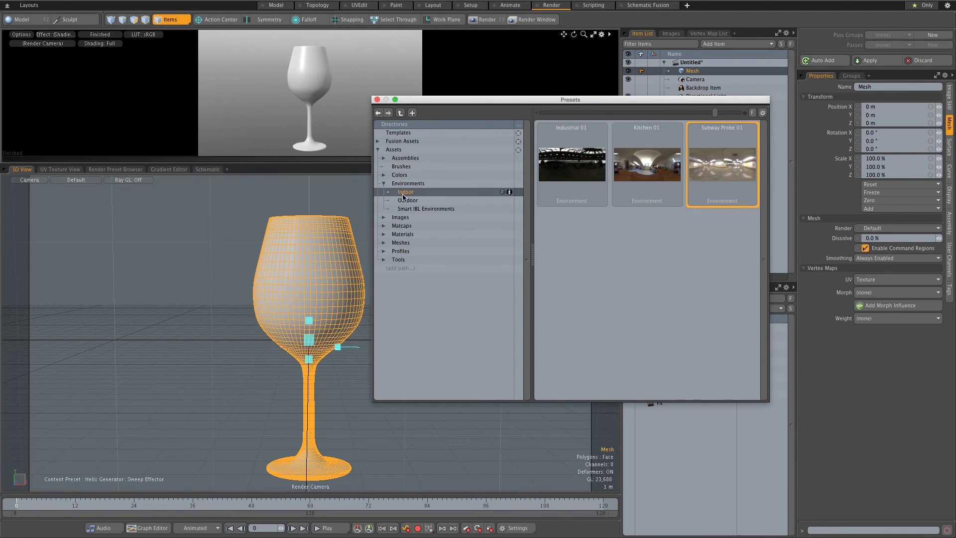
double_click(720, 166)
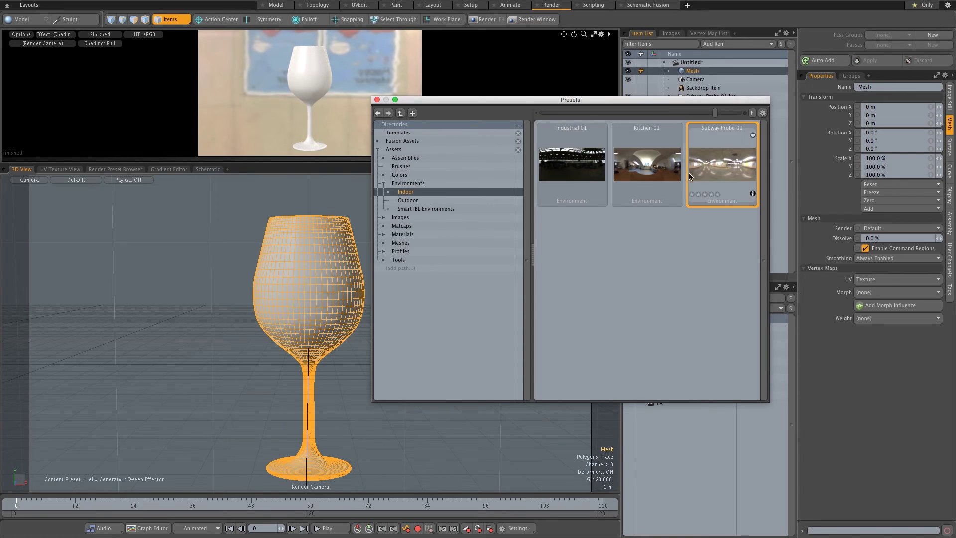
Step: Apply the "glass clear simply" preset from the Glass materials to the wine glass mesh
click(397, 234)
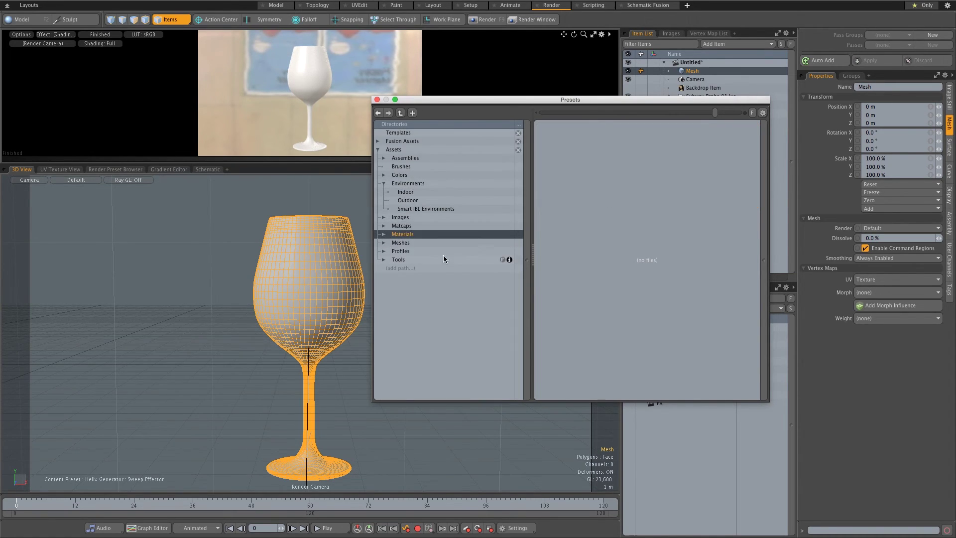
click(384, 235)
click(518, 277)
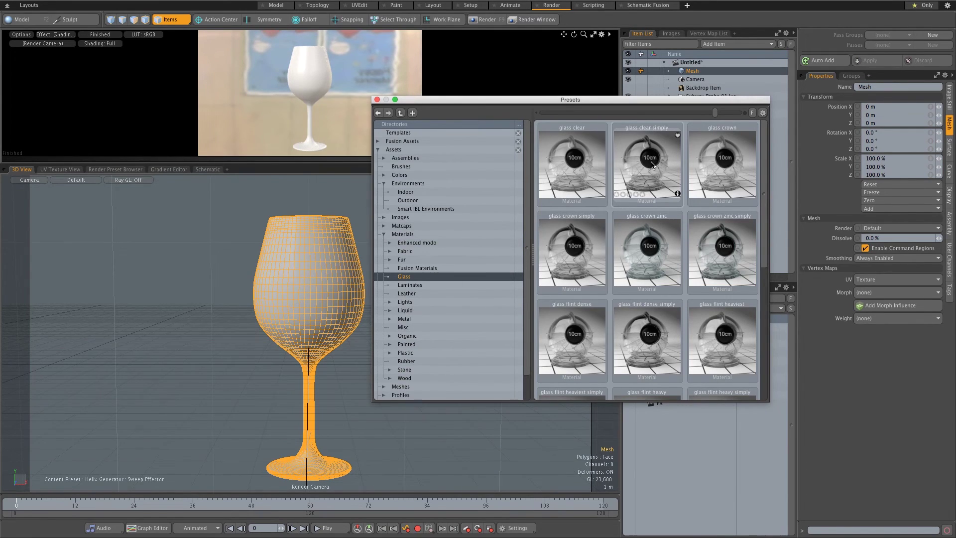
drag(651, 164, 298, 308)
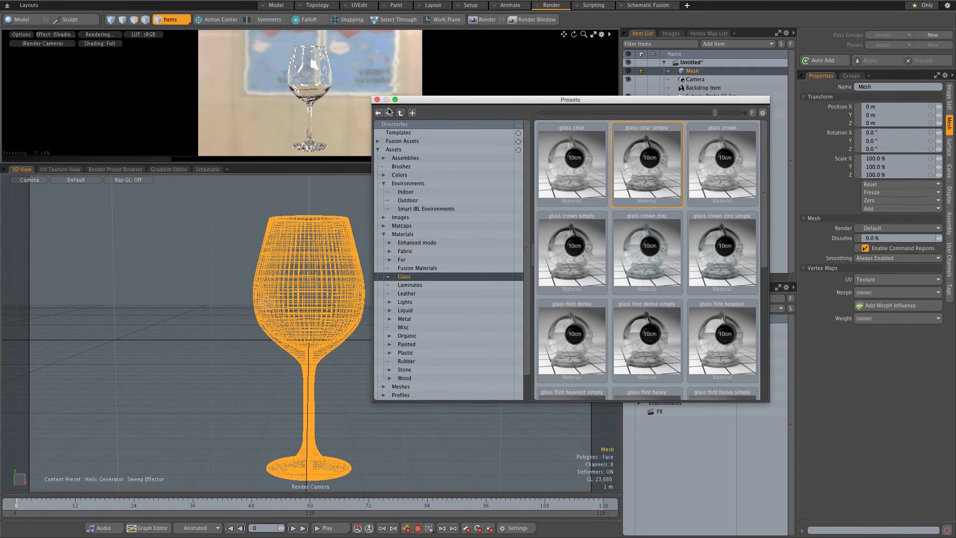